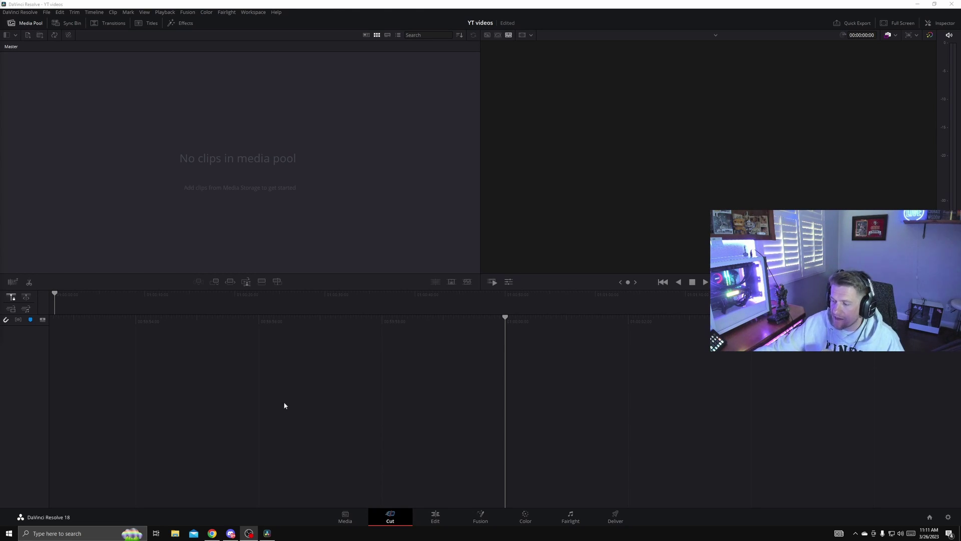
Switch the 'YT videos' project to the Edit page.
click(435, 520)
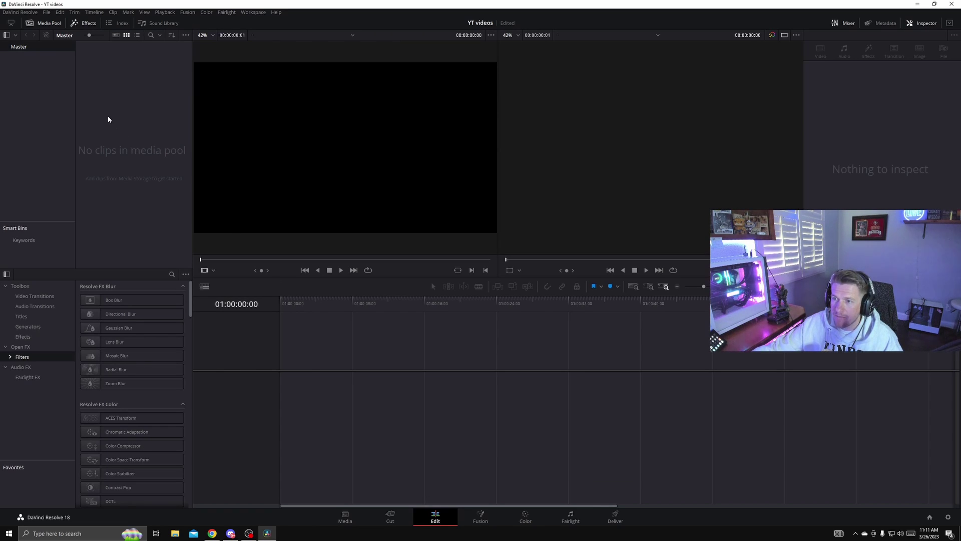
Set the project timeline resolution to 1080 x 1920 in Project Settings and save.
click(46, 12)
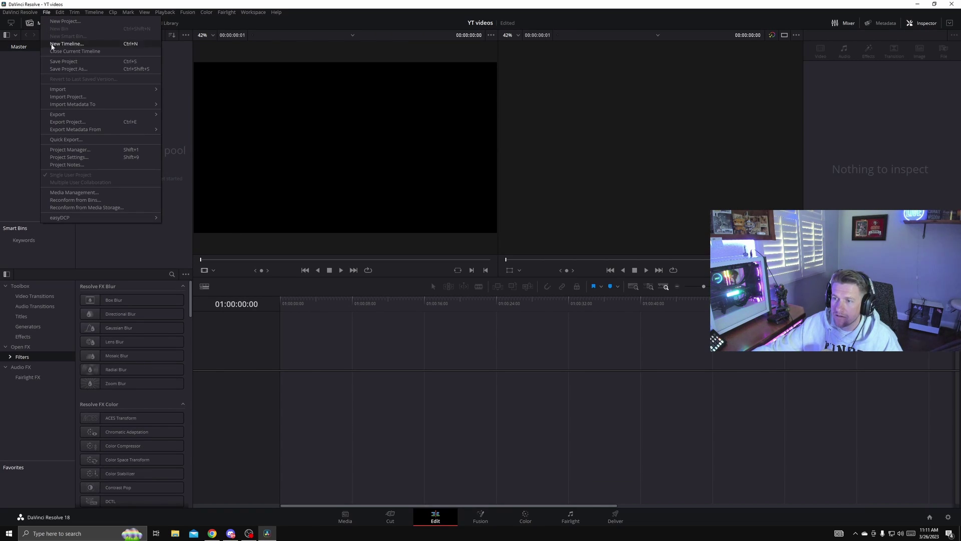
click(59, 156)
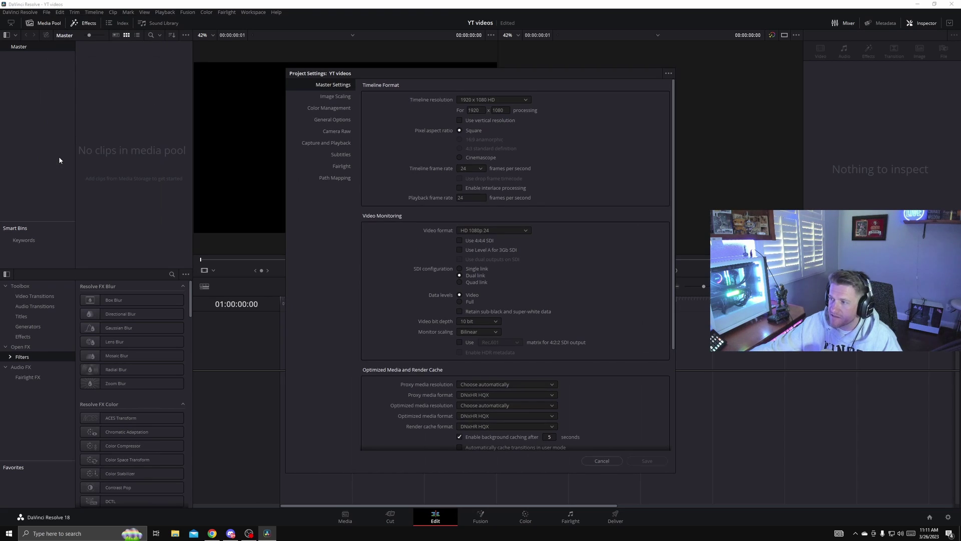
double_click(481, 110)
text(1080)
key(Tab)
text(1920)
key(Return)
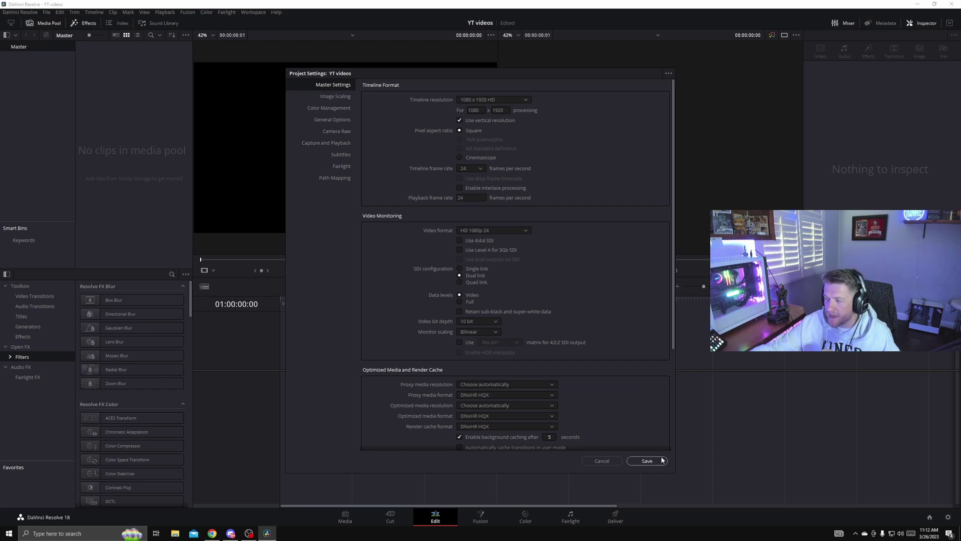
click(651, 458)
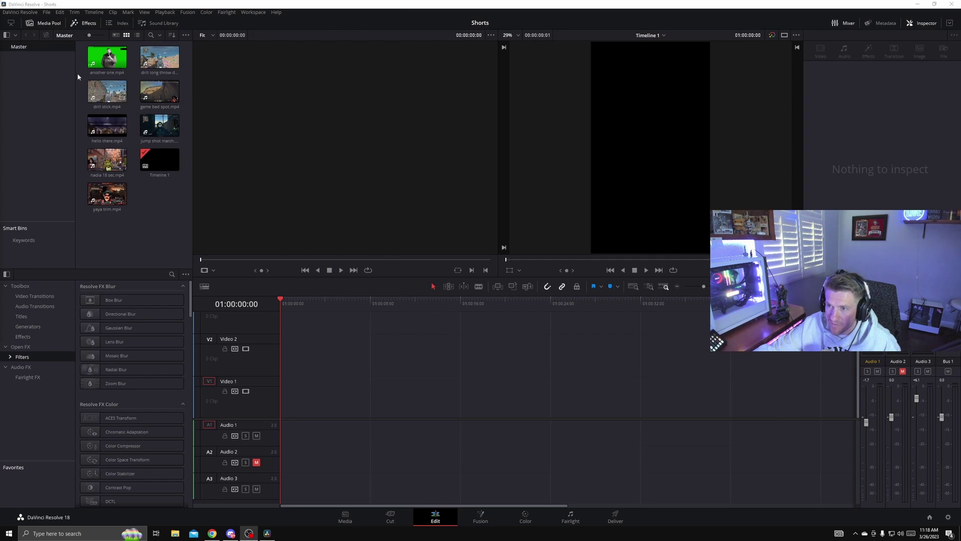
Import 'hacker march.mp4' from the Videos folder into the media pool.
right_click(141, 208)
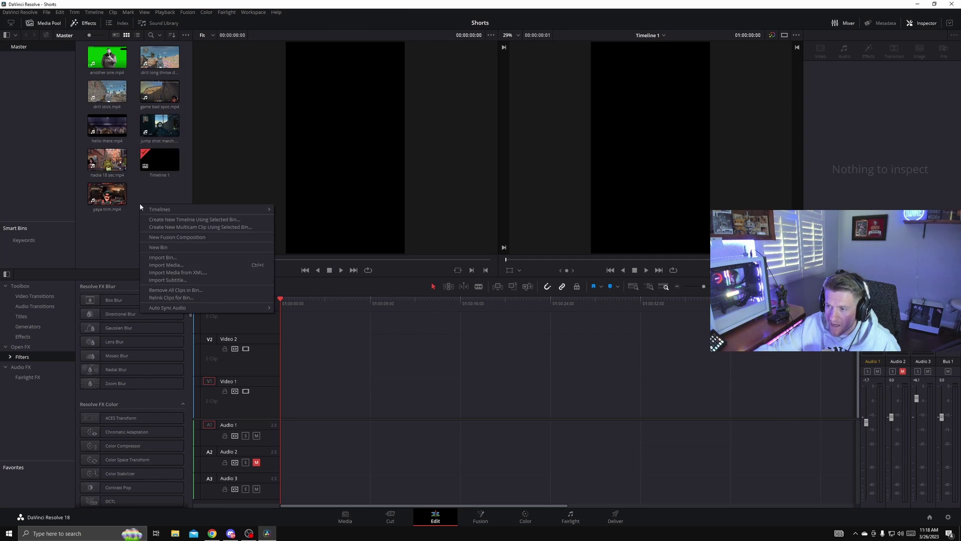
click(156, 266)
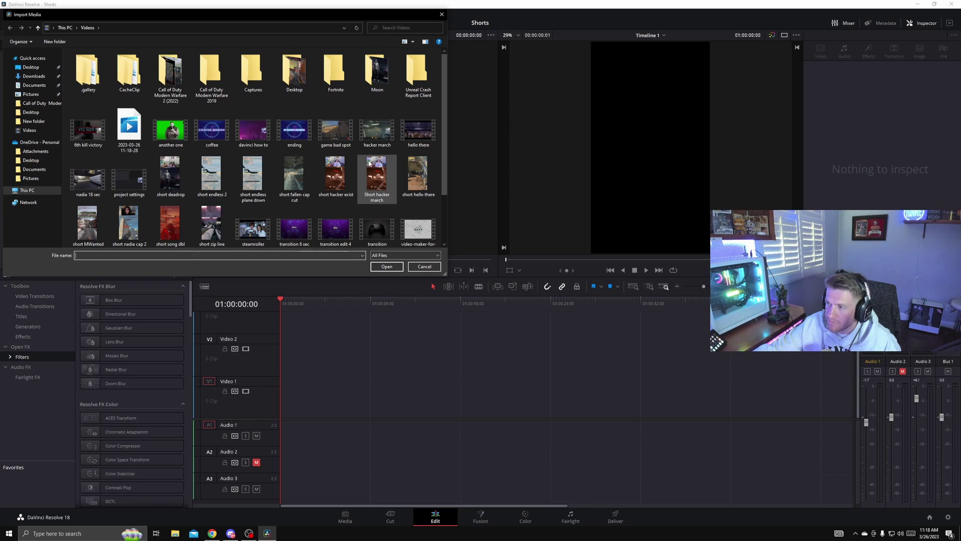
click(376, 134)
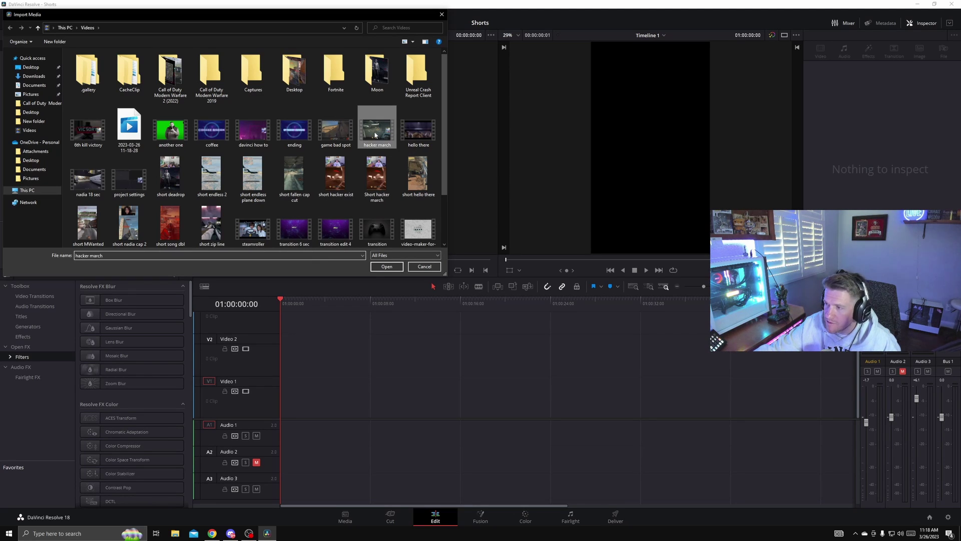
click(386, 267)
double_click(109, 140)
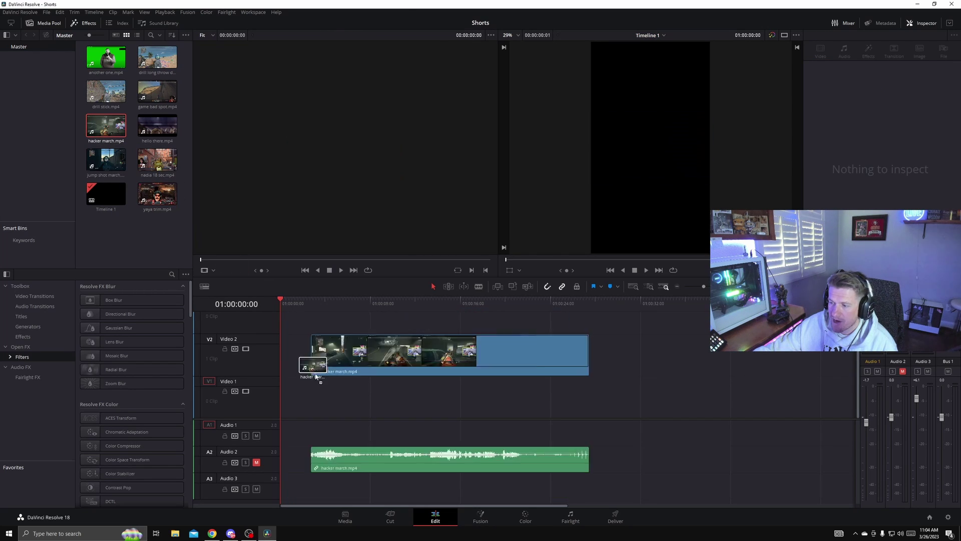
Place hacker march.mp4 on V1/A1 and select the clip.
drag(105, 133, 282, 401)
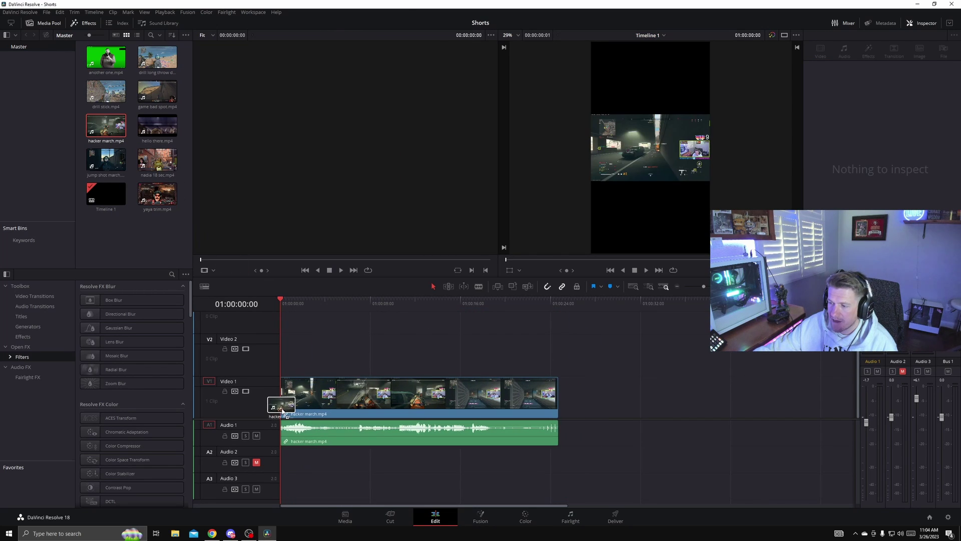
click(349, 399)
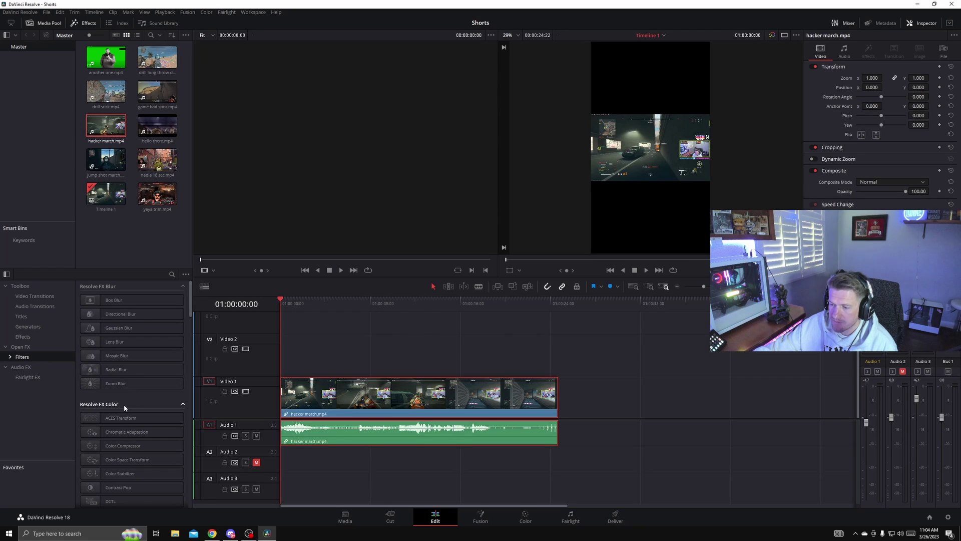
scroll(123, 404, down, 3)
scroll(124, 404, down, 3)
scroll(123, 404, down, 3)
scroll(124, 404, down, 2)
scroll(124, 402, down, 2)
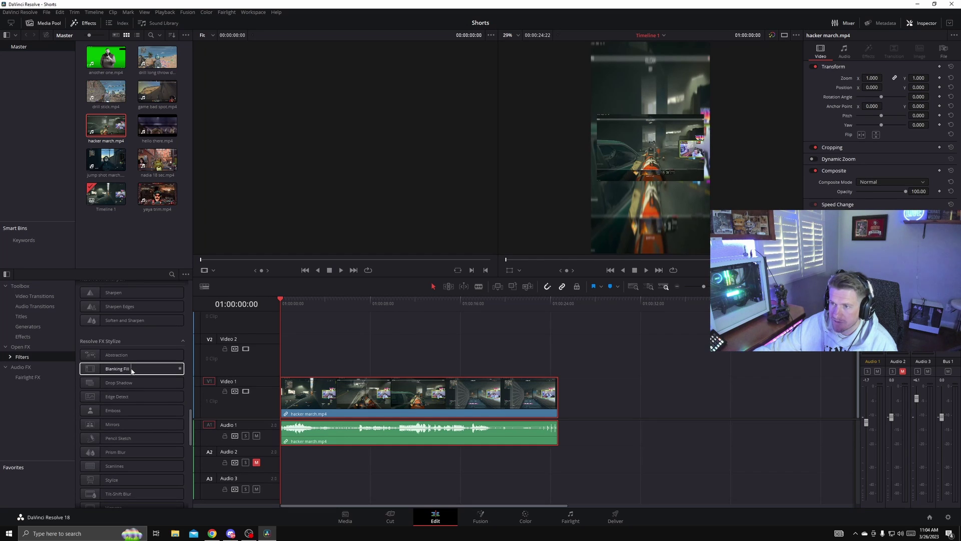
Apply Blanking Fill to the V1 clip with Zoom Mode set to Zoom To Timeline.
drag(132, 370, 382, 400)
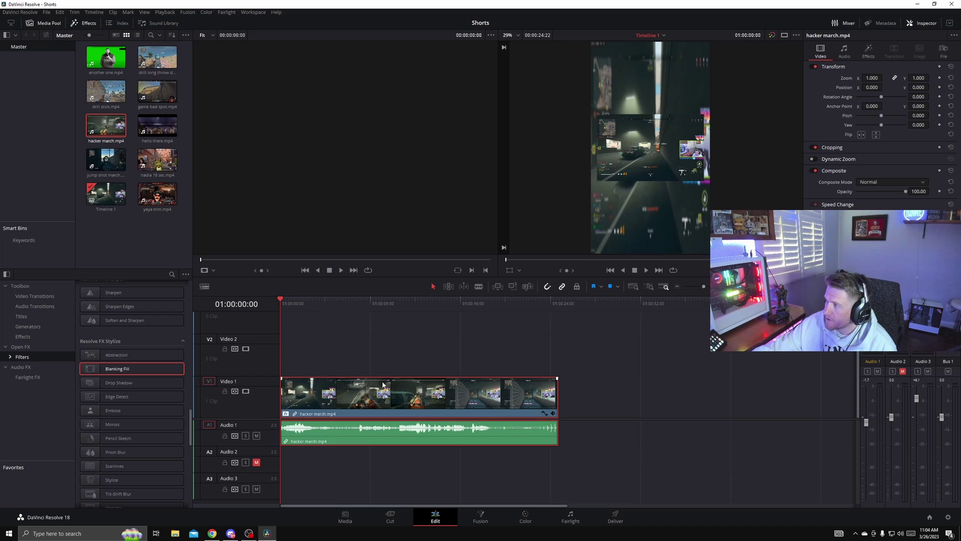
click(926, 24)
click(869, 50)
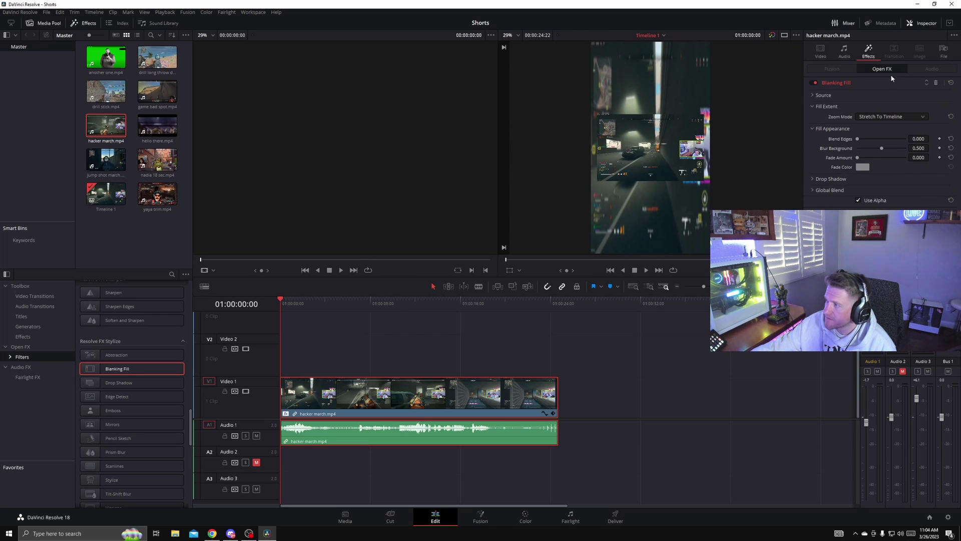
click(822, 97)
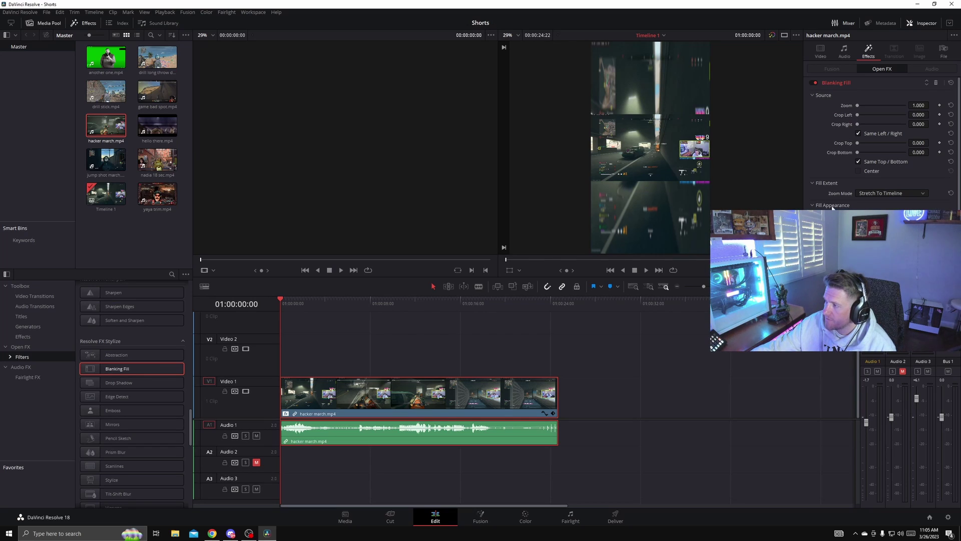
click(890, 193)
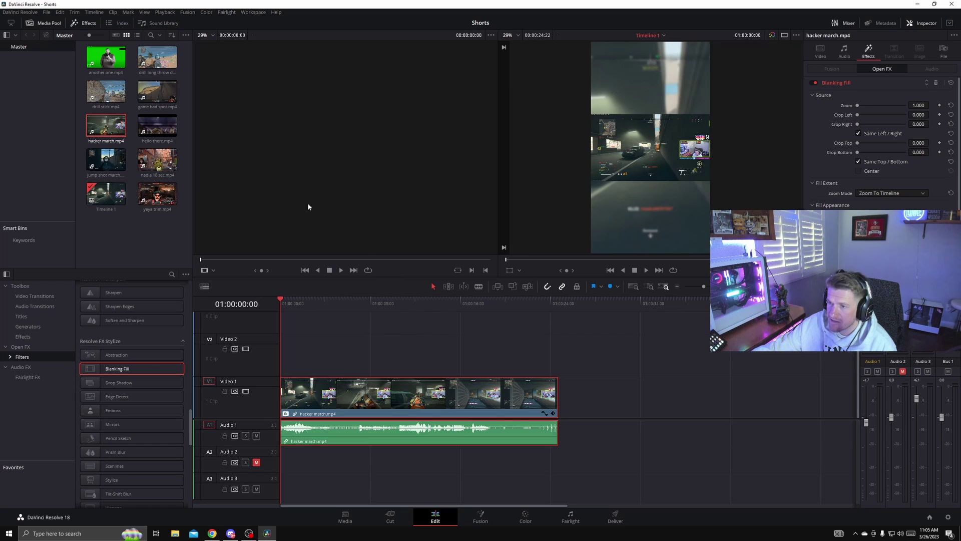
Add a second hacker march copy on Video 2, deleting its unlinked duplicate audio.
drag(106, 125, 286, 361)
click(346, 359)
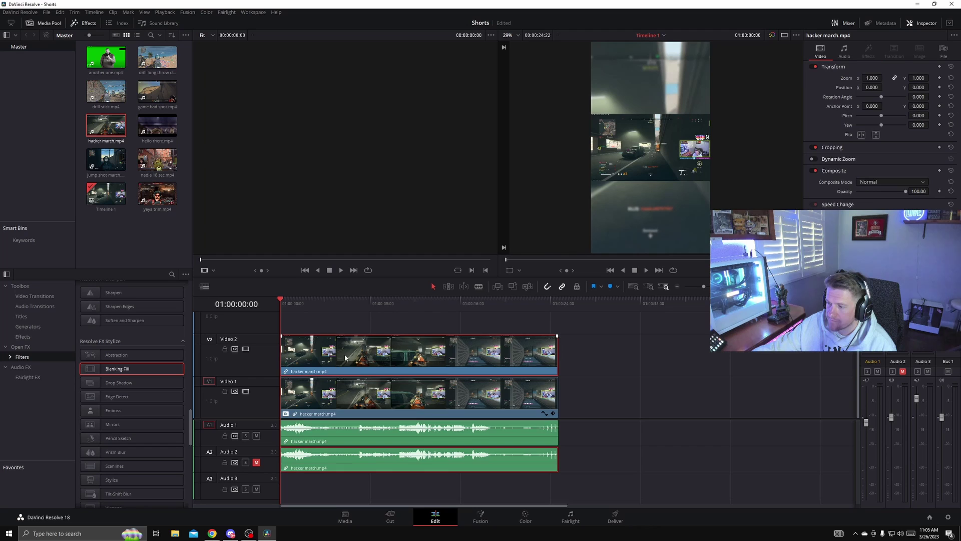
right_click(314, 353)
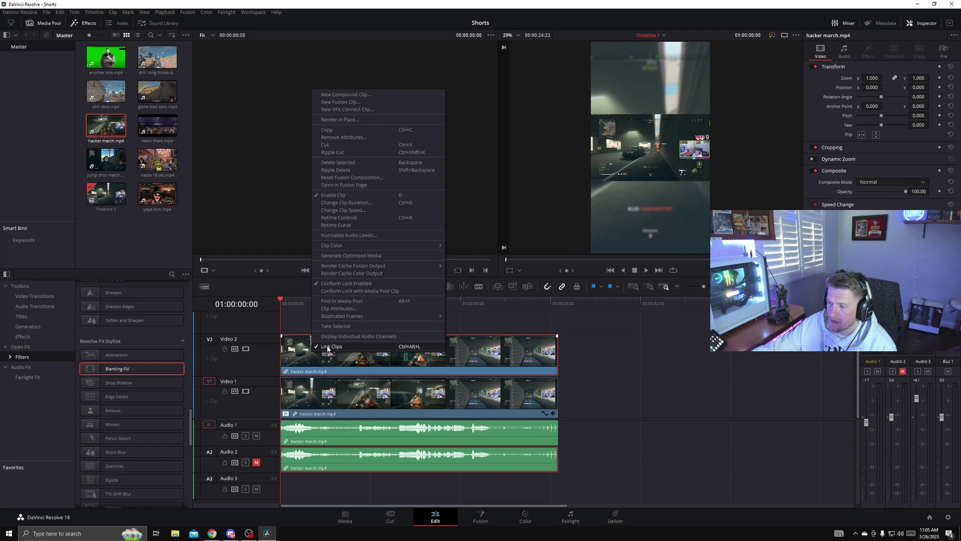
click(354, 348)
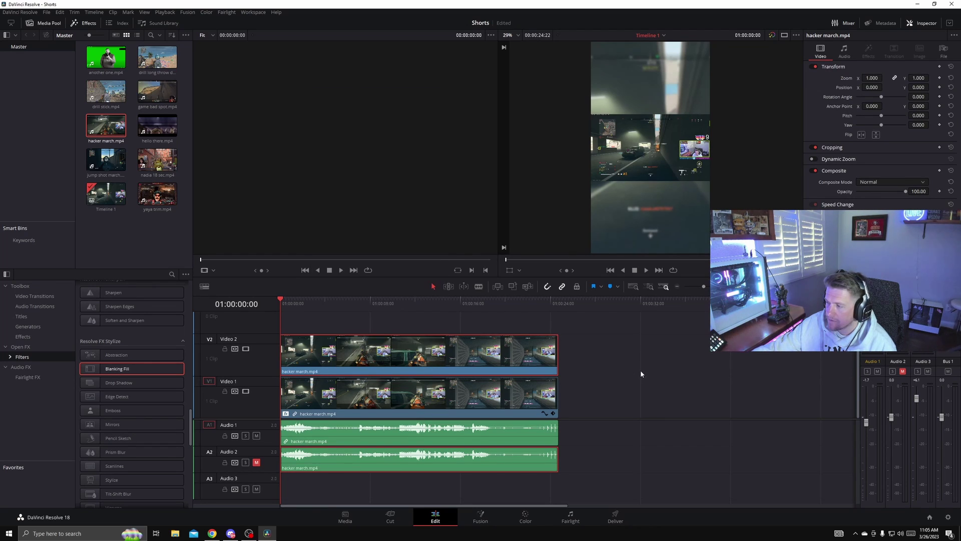
right_click(342, 462)
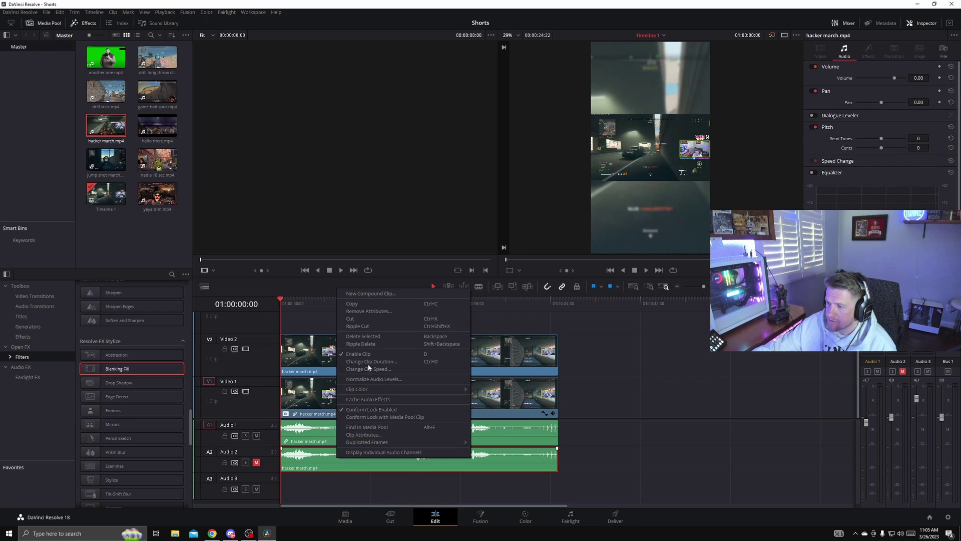
click(370, 337)
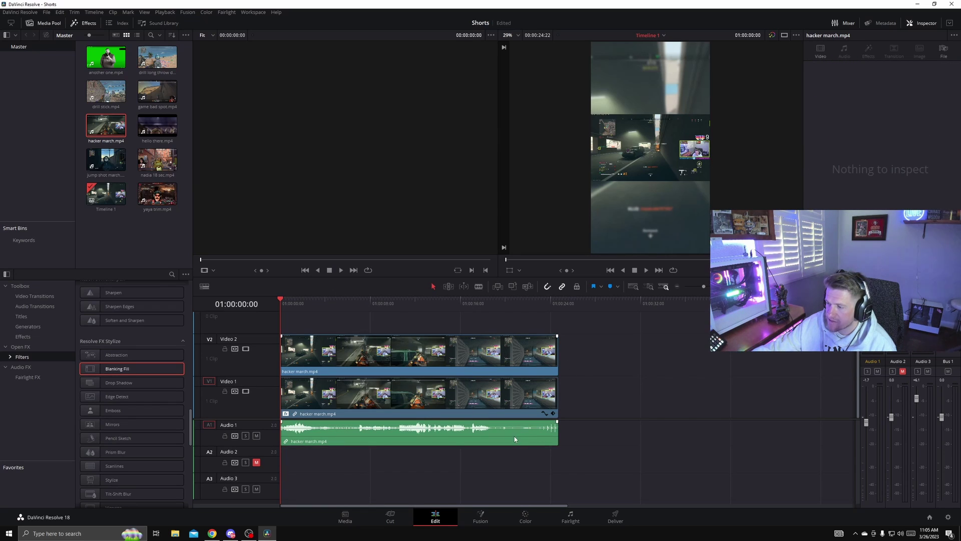
click(472, 353)
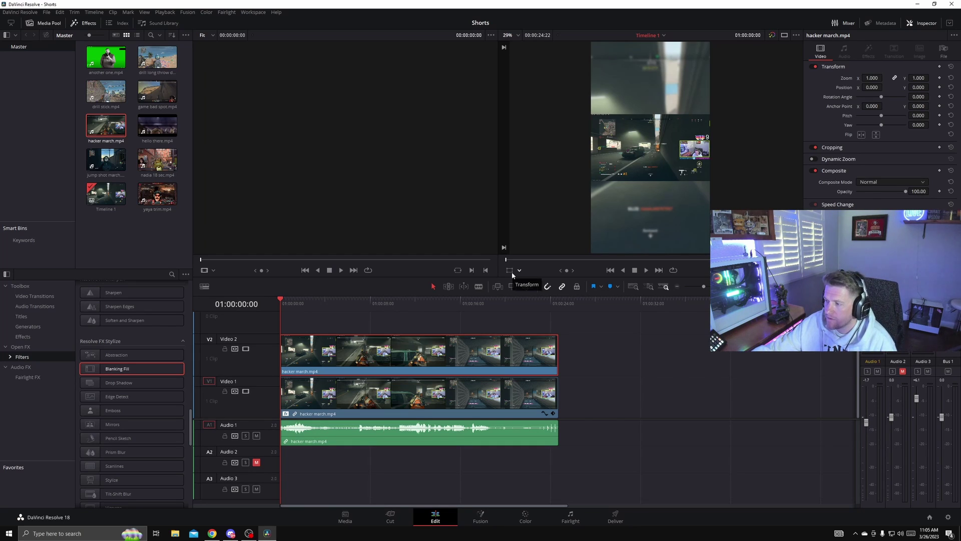
Crop the bottom and left off the Video 2 clip to isolate the facecam.
click(519, 272)
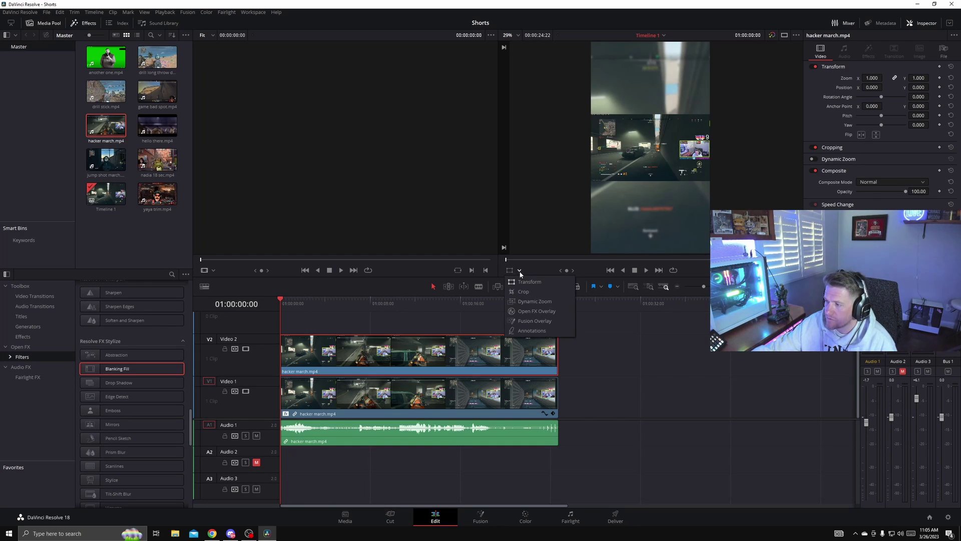
click(528, 281)
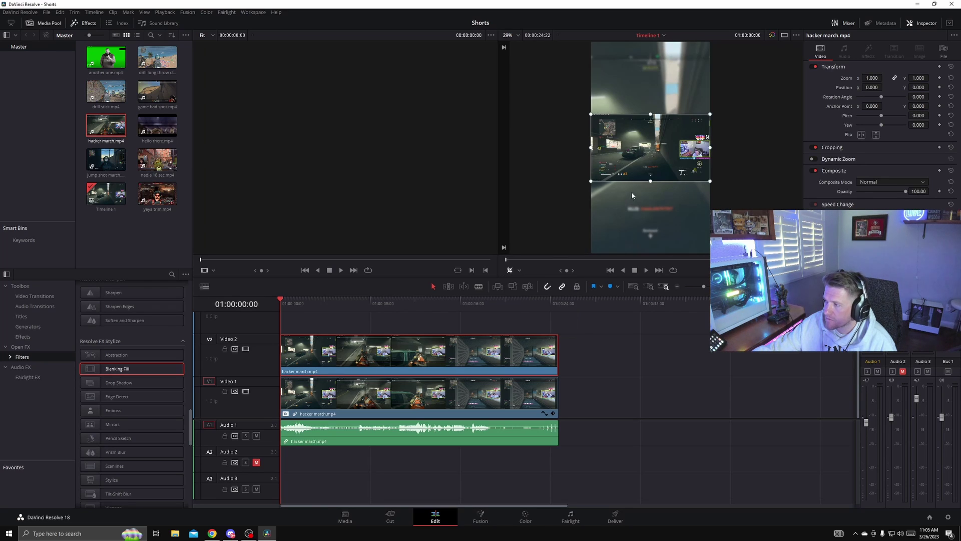
drag(651, 180, 650, 162)
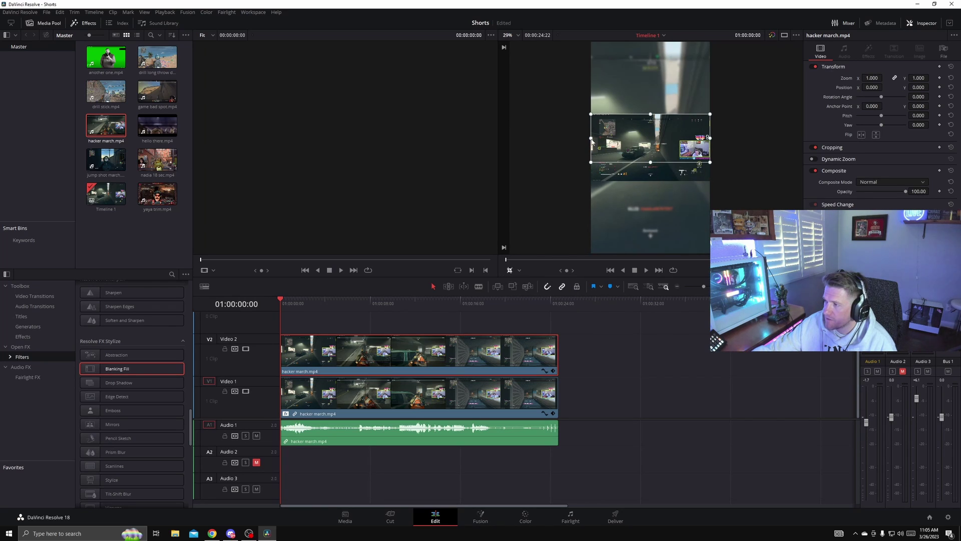
mouse_move(591, 140)
mouse_down()
mouse_move(696, 124)
mouse_move(698, 139)
mouse_up()
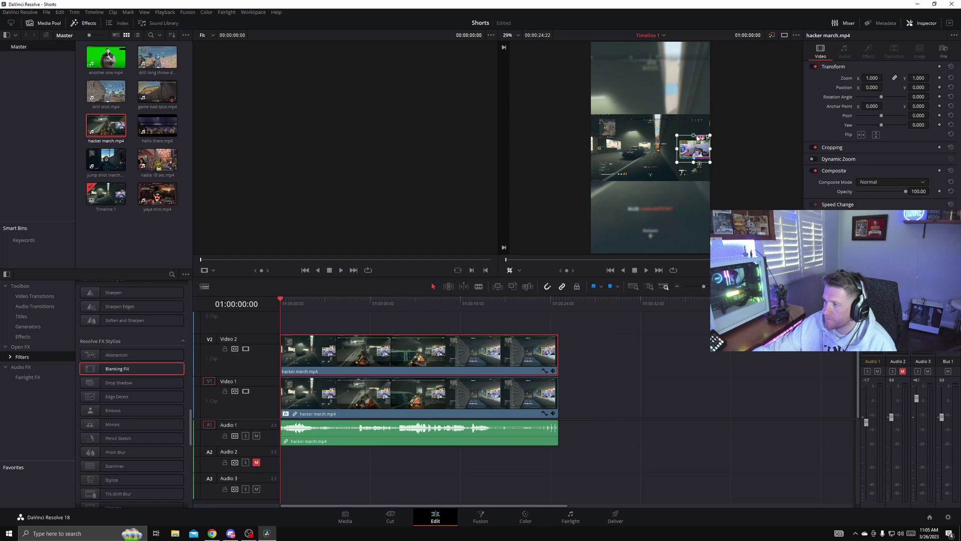
Enlarge the facecam and move it to the top of the frame.
click(520, 270)
click(531, 282)
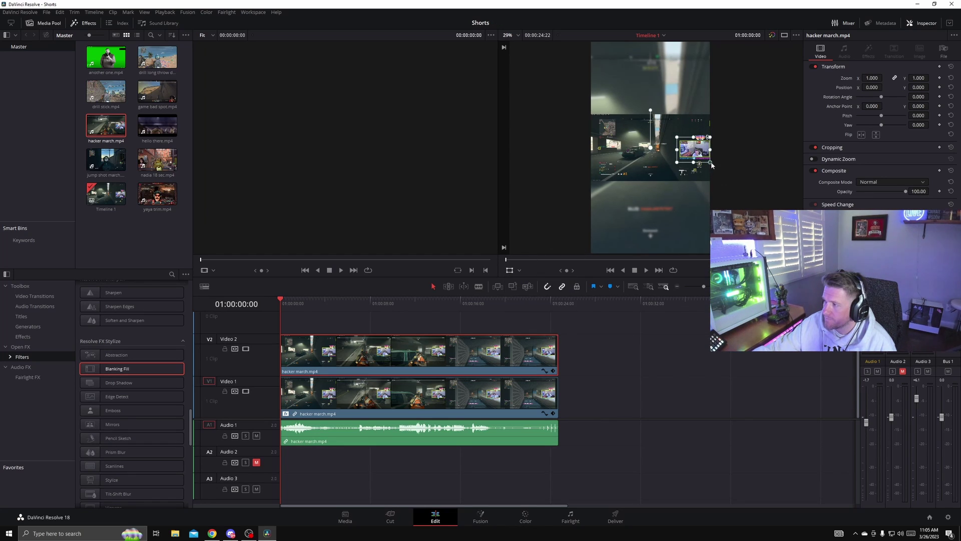
drag(712, 165, 796, 192)
drag(751, 166, 646, 138)
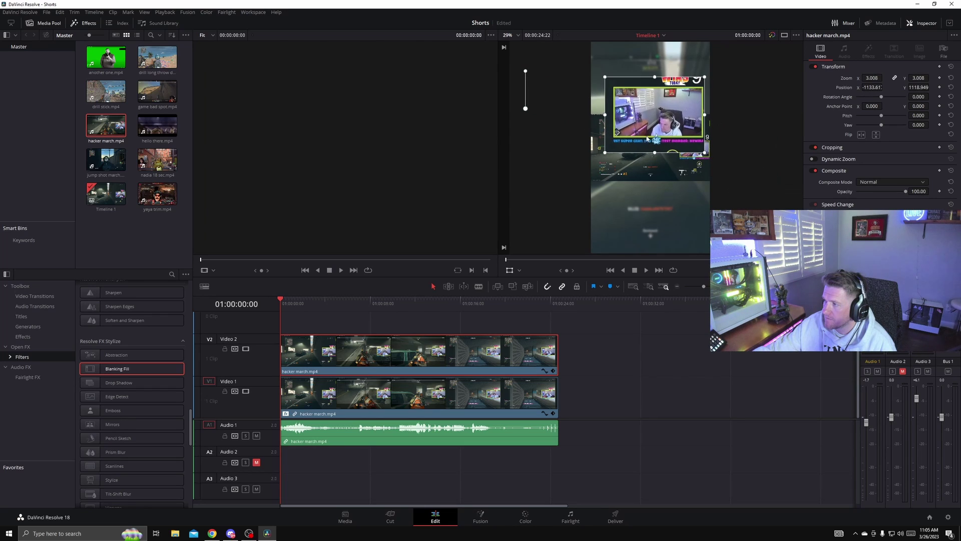
drag(708, 156, 750, 177)
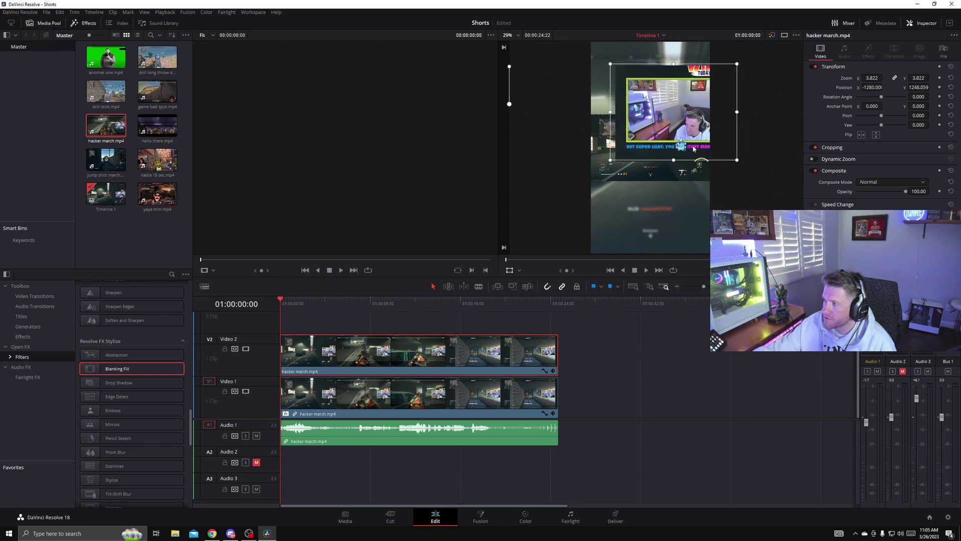
drag(688, 144, 670, 141)
Crop the chat row off the facecam.
click(513, 270)
click(526, 282)
mouse_move(647, 151)
mouse_down()
mouse_move(666, 91)
mouse_move(650, 106)
mouse_up()
click(520, 271)
click(533, 291)
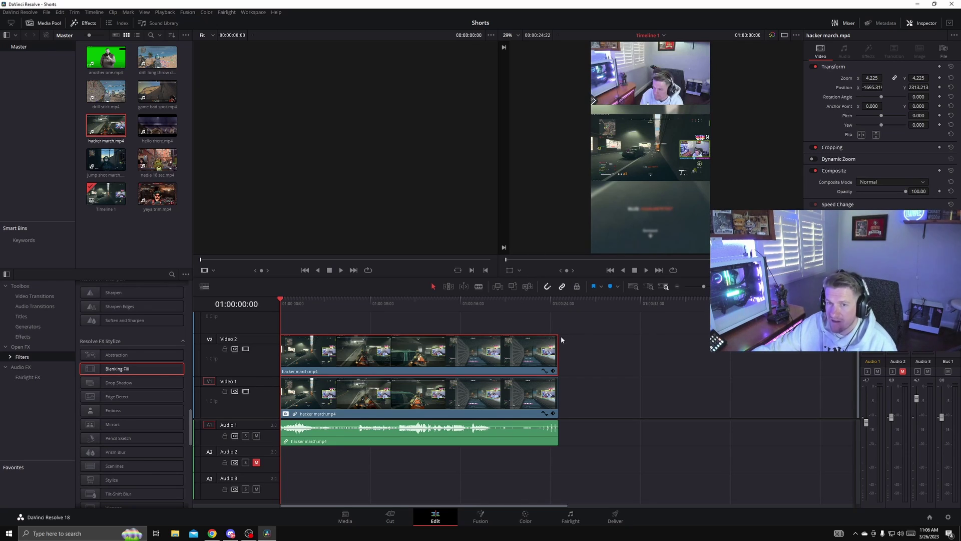
Zoom the V1 gameplay clip about 2x and move it down below the facecam.
click(526, 382)
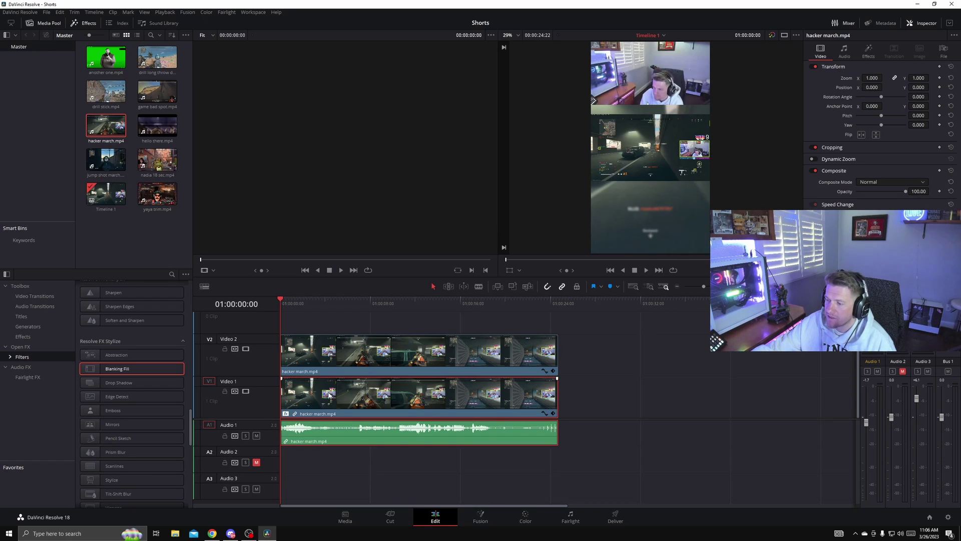
click(511, 271)
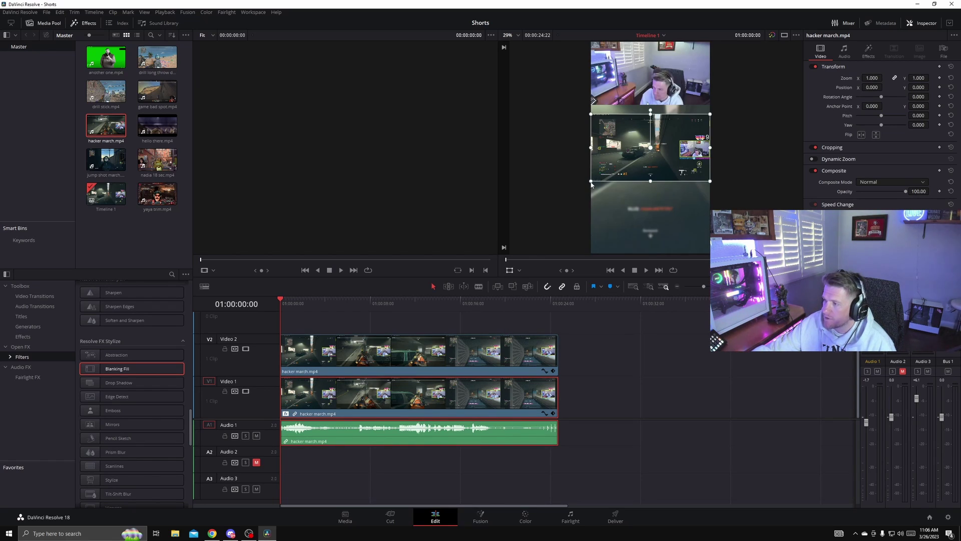
drag(591, 183, 529, 239)
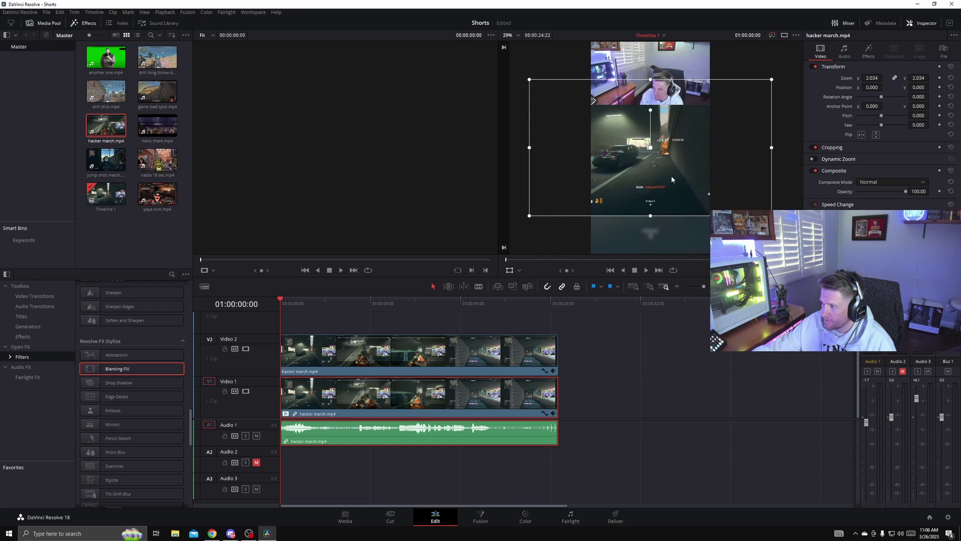
drag(684, 178, 683, 203)
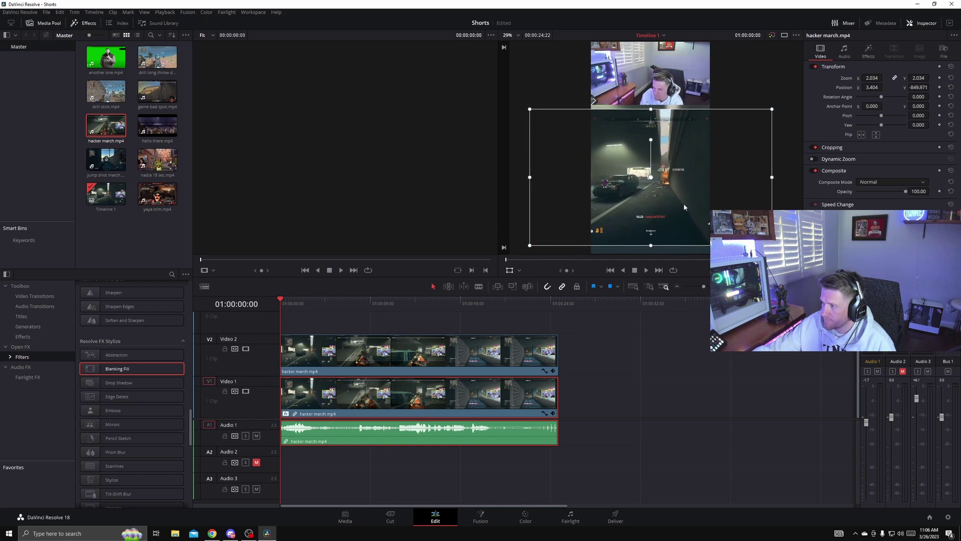
drag(683, 204, 684, 204)
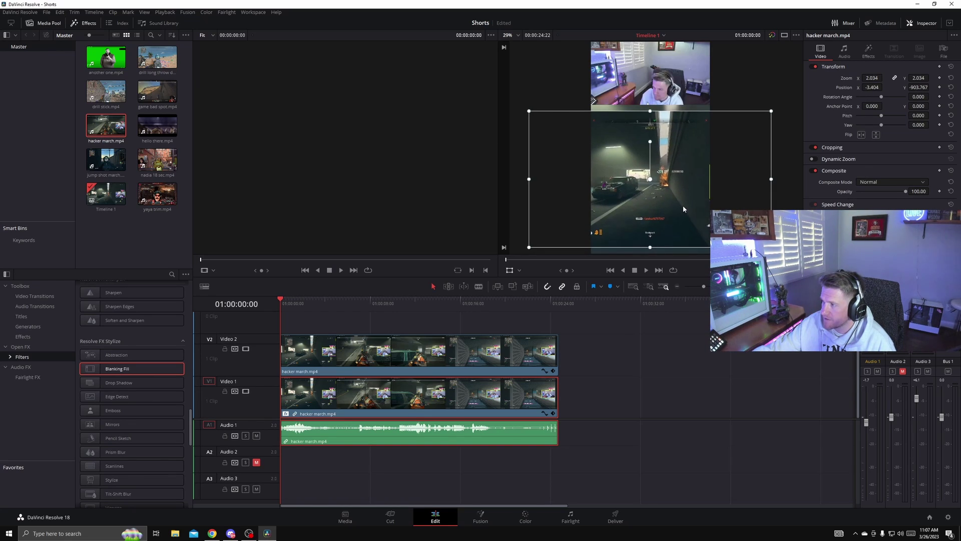
click(510, 271)
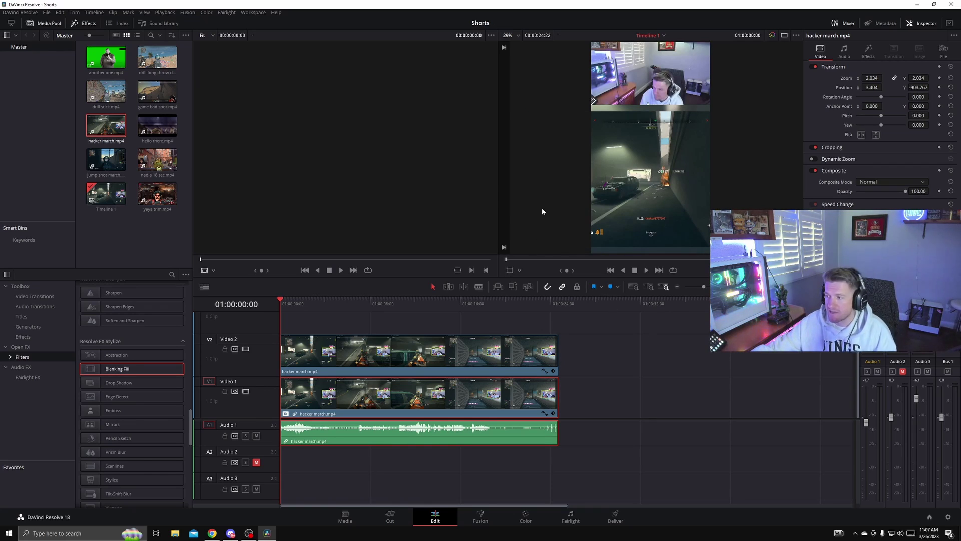
Deselect the clips, then play and stop the short in the Timeline viewer.
click(596, 396)
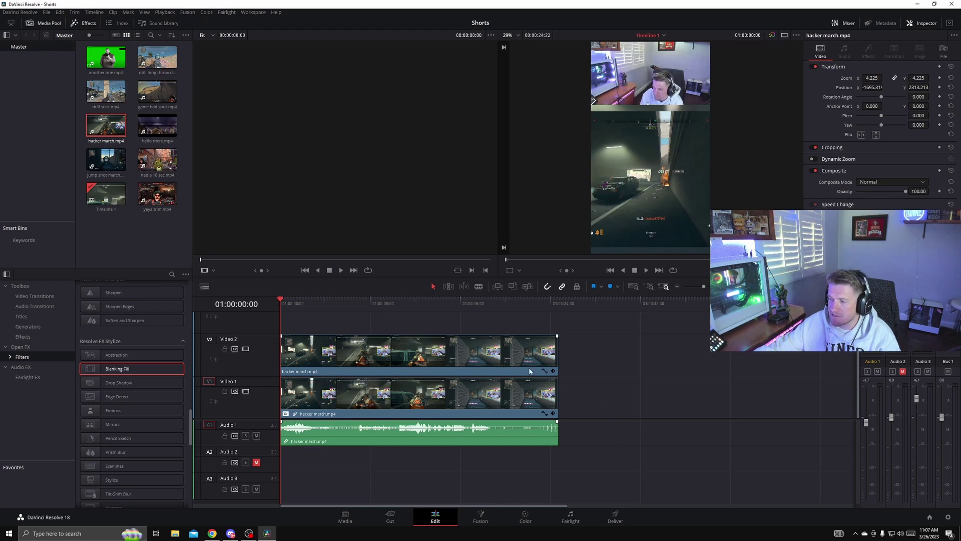
click(646, 270)
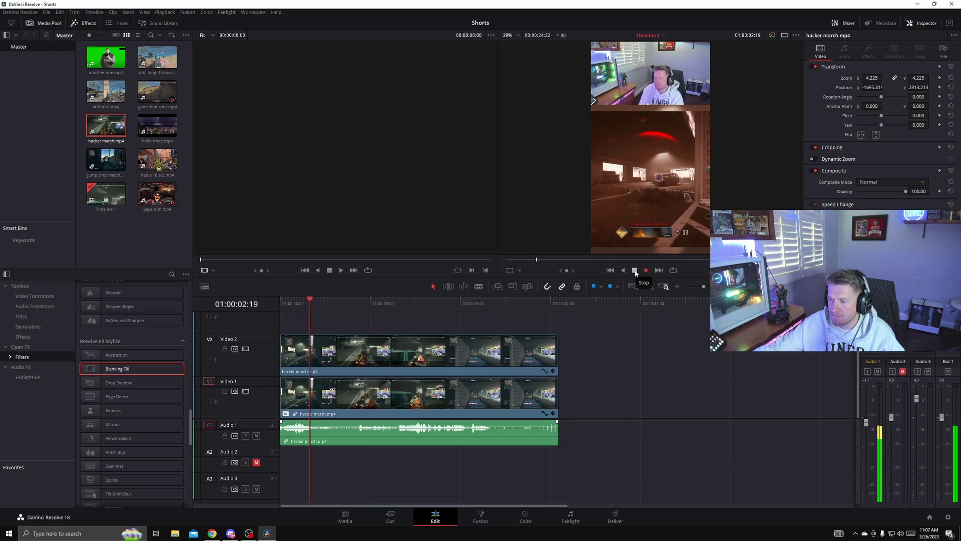
click(636, 270)
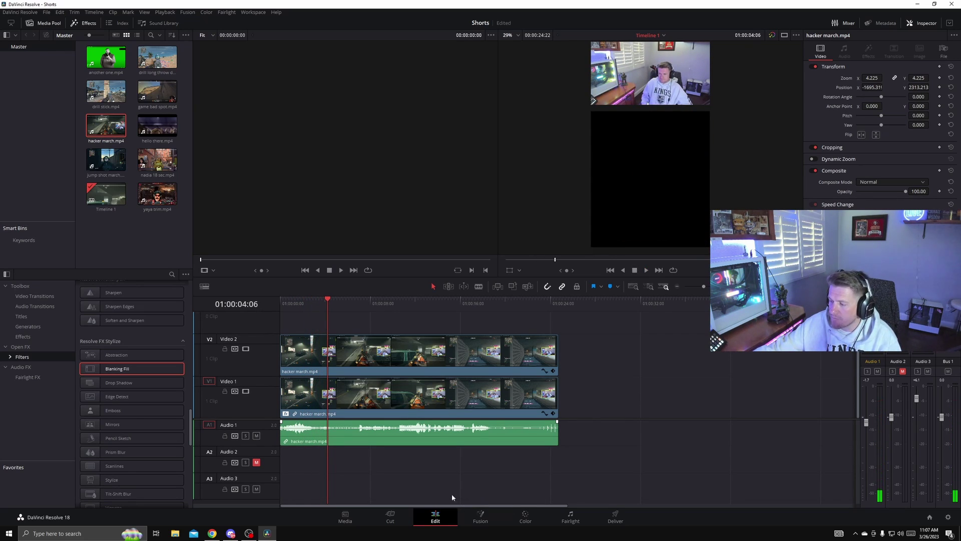
On the Deliver page, name the output 'short hacker exist' and add it to the render queue.
click(617, 518)
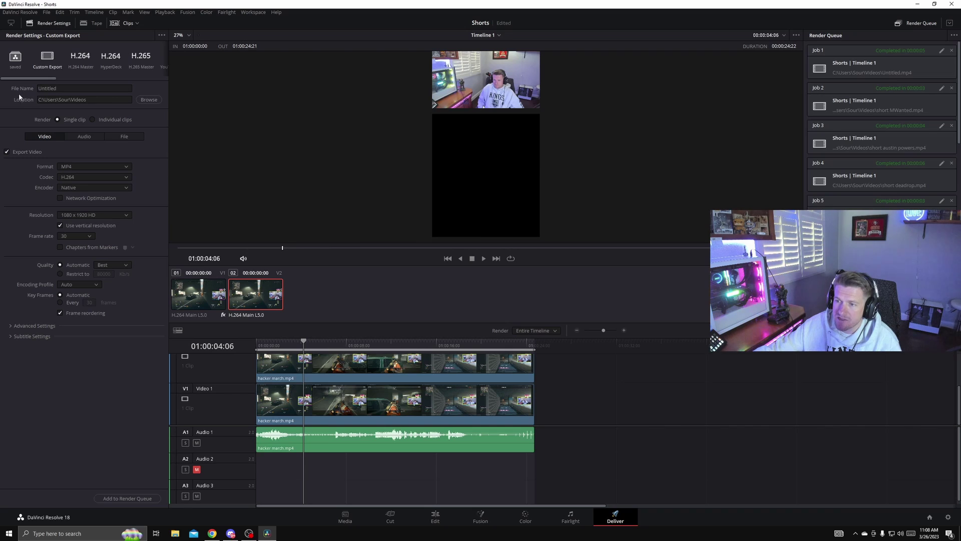
double_click(53, 90)
text(short hacker exc)
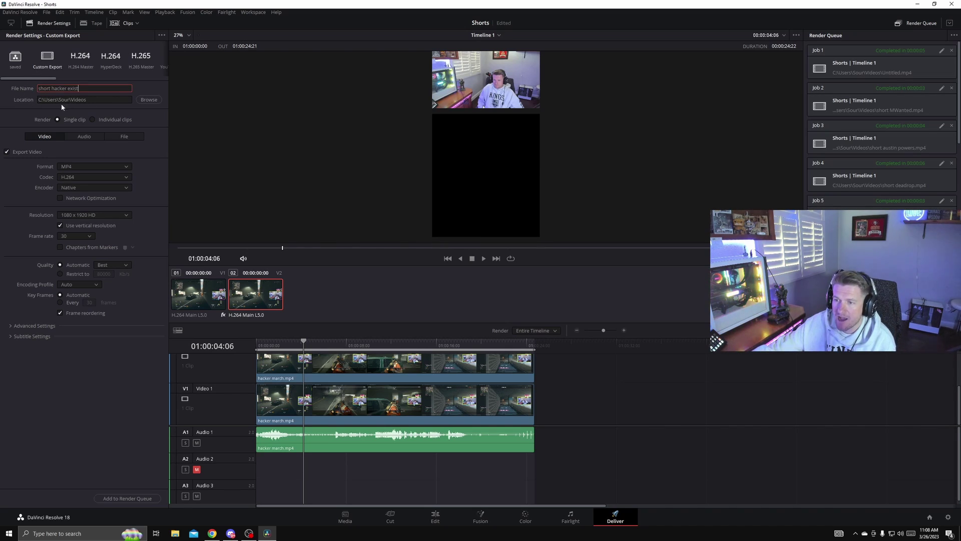
text(oit)
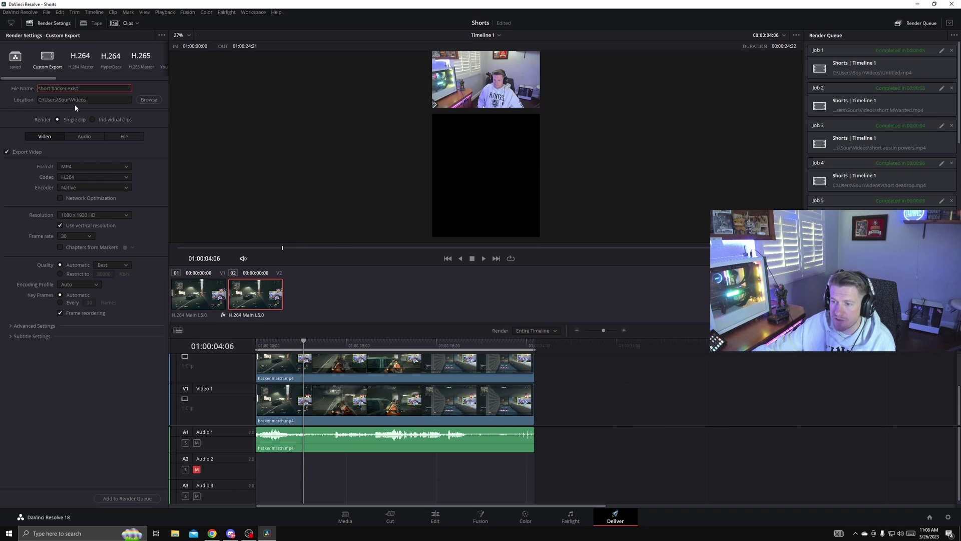
click(22, 325)
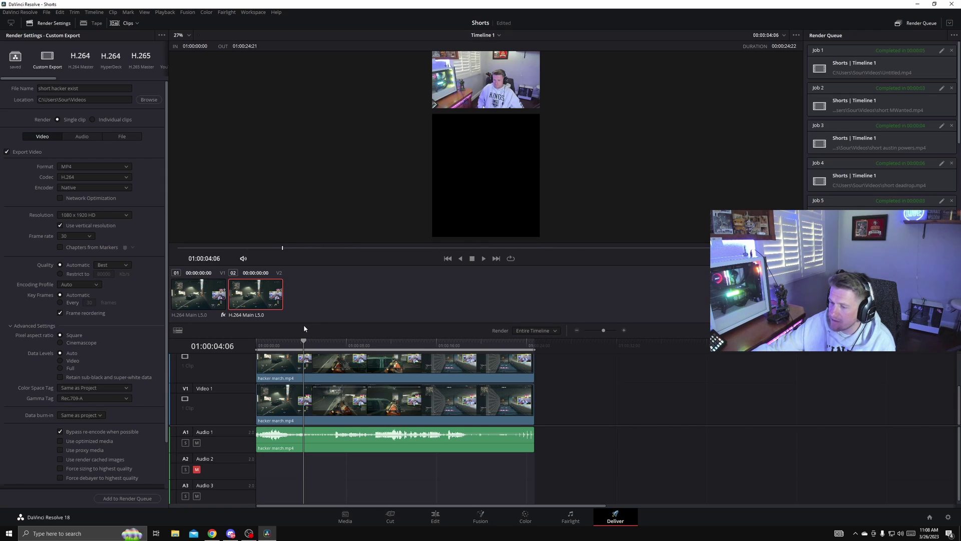
click(118, 499)
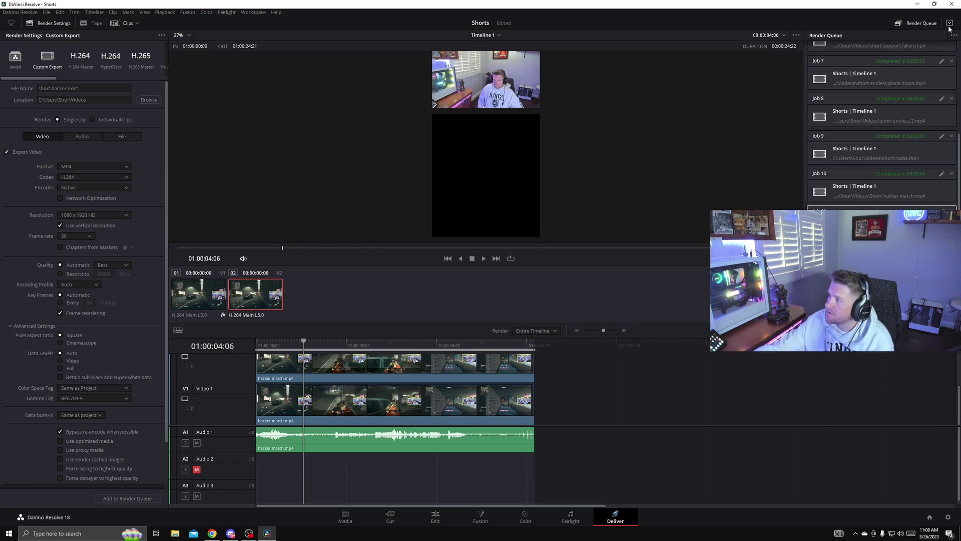
Close Resolve and open the Videos folder in File Explorer.
click(953, 4)
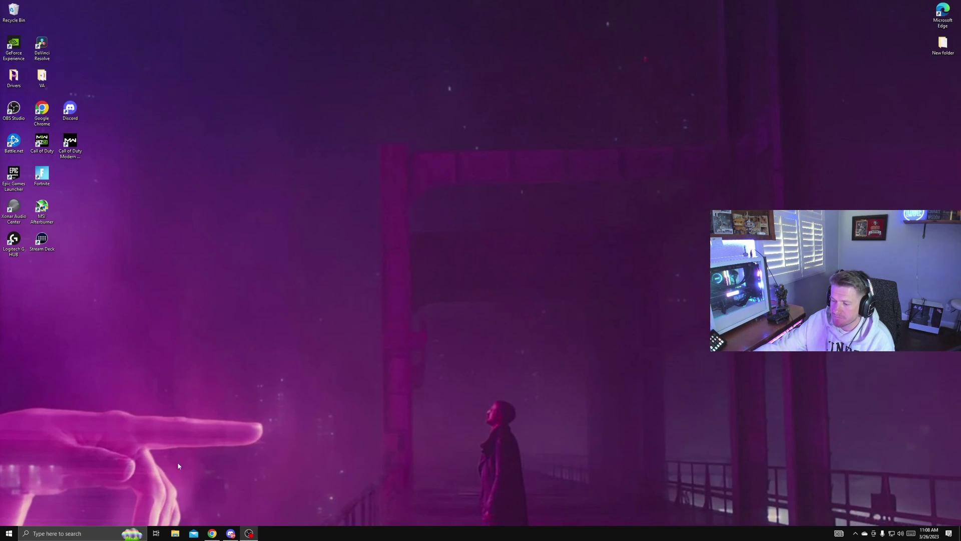
click(175, 533)
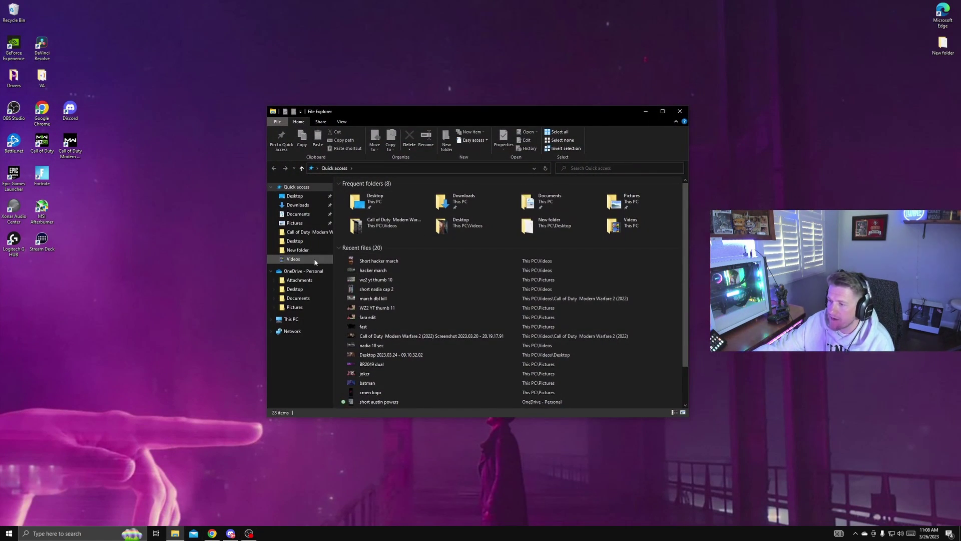
click(313, 258)
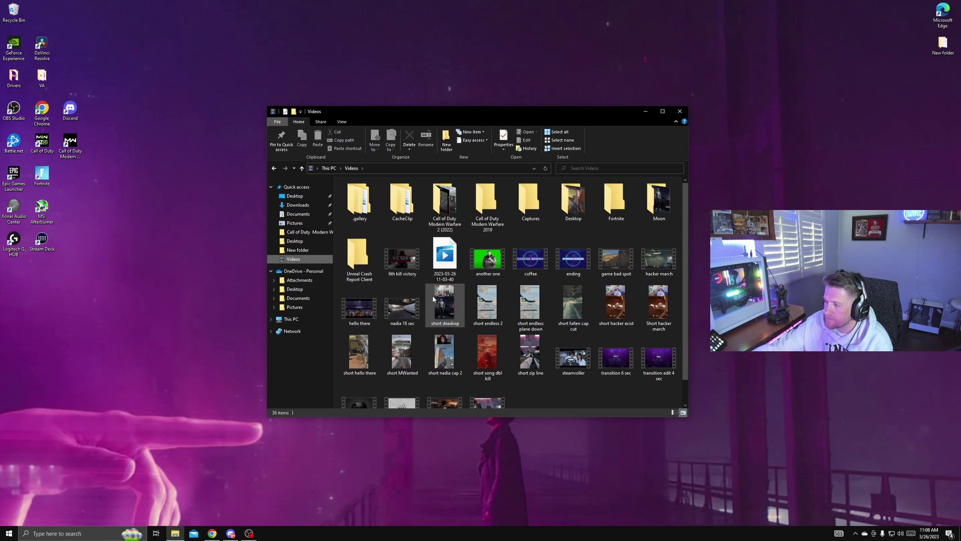
scroll(432, 298, down, 1)
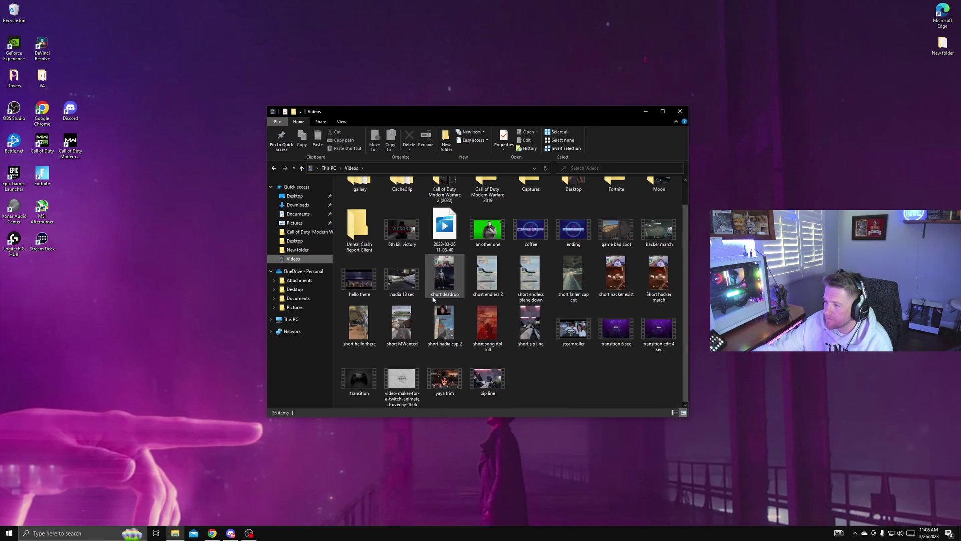
Play the rendered 'hacker exist' vertical short, with the facecam above the gameplay, in Media Player.
double_click(615, 285)
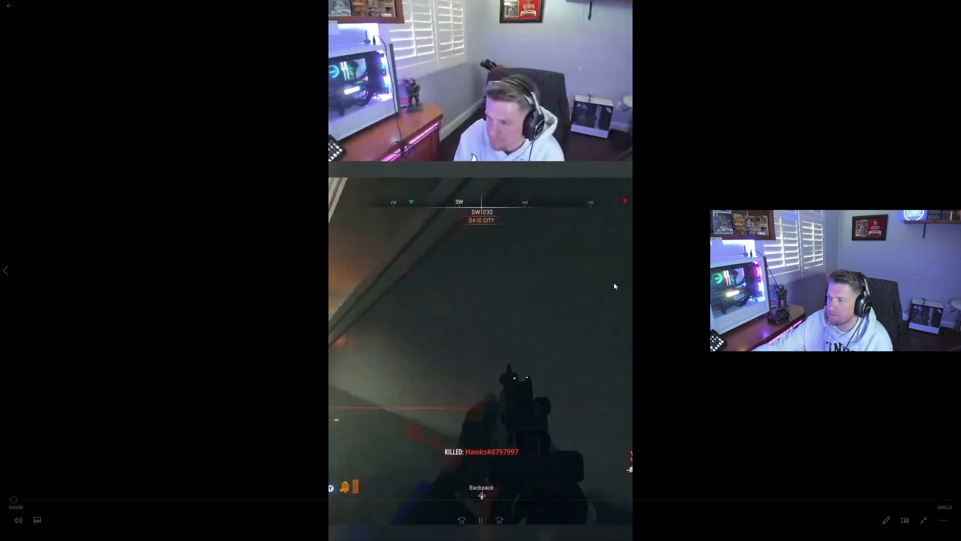